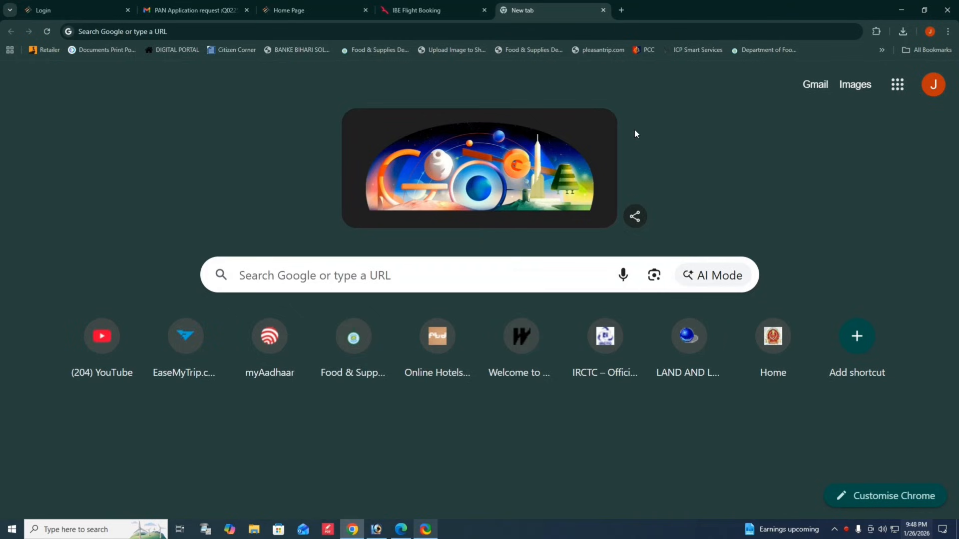
- Search Google for 'food wb' and open the food.wb.gov.in Food & Supplies site
click(324, 279)
text(food)
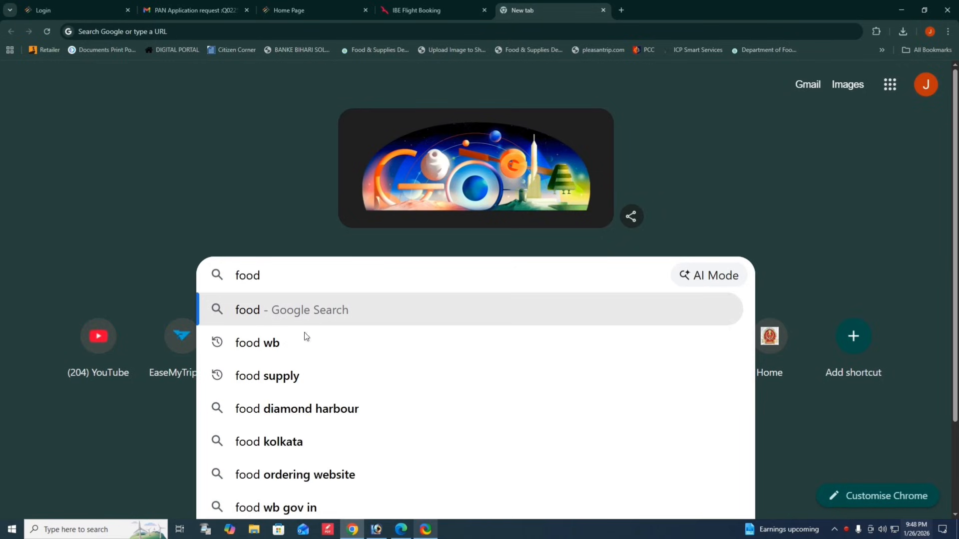
click(287, 343)
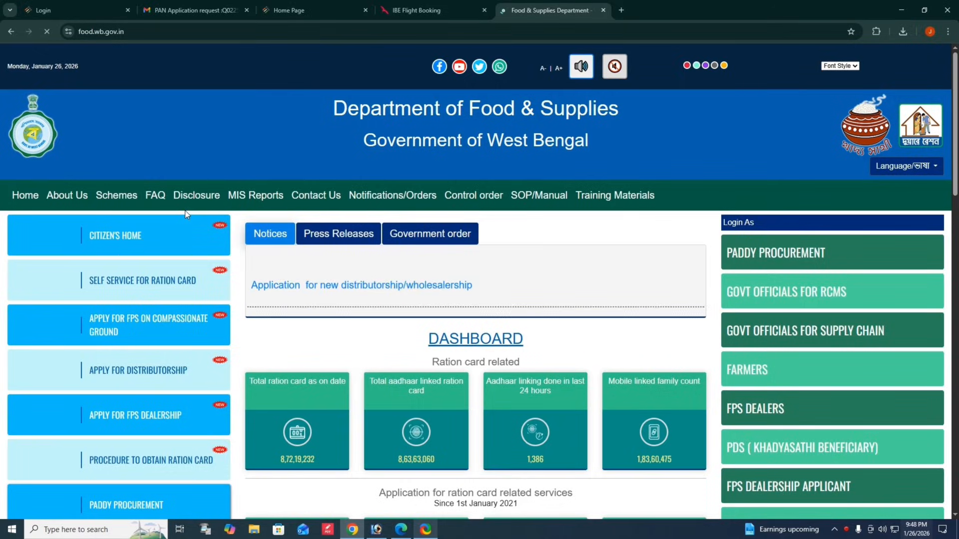
- Go to Citizen's Home, scroll to Ration Card Related Corner and open Self Service of Ration Card
click(107, 245)
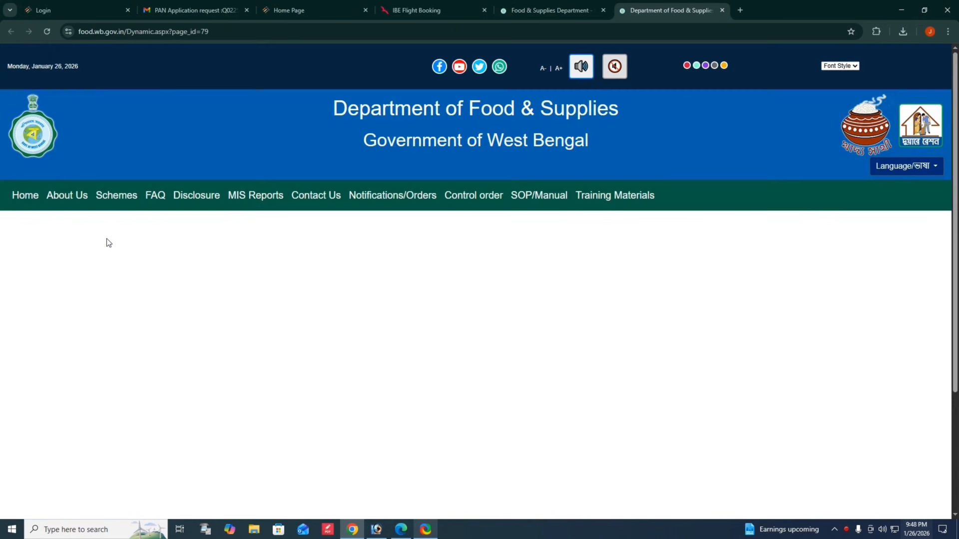
scroll(199, 327, down, 1)
scroll(200, 327, down, 2)
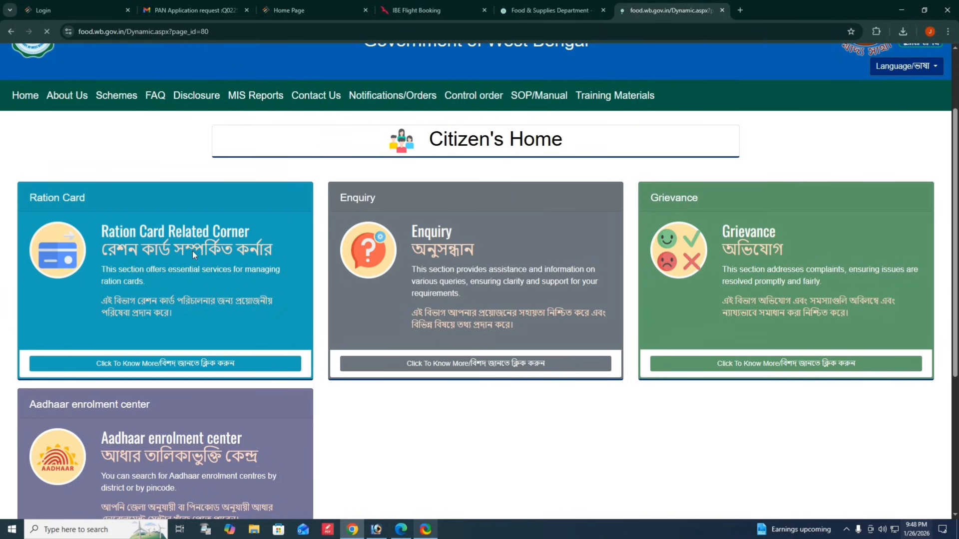
scroll(203, 256, down, 2)
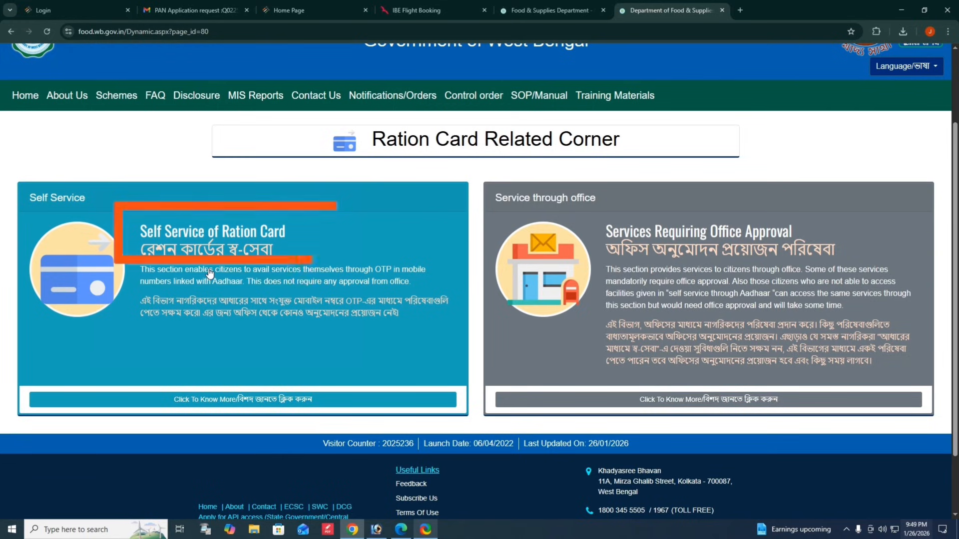
click(184, 253)
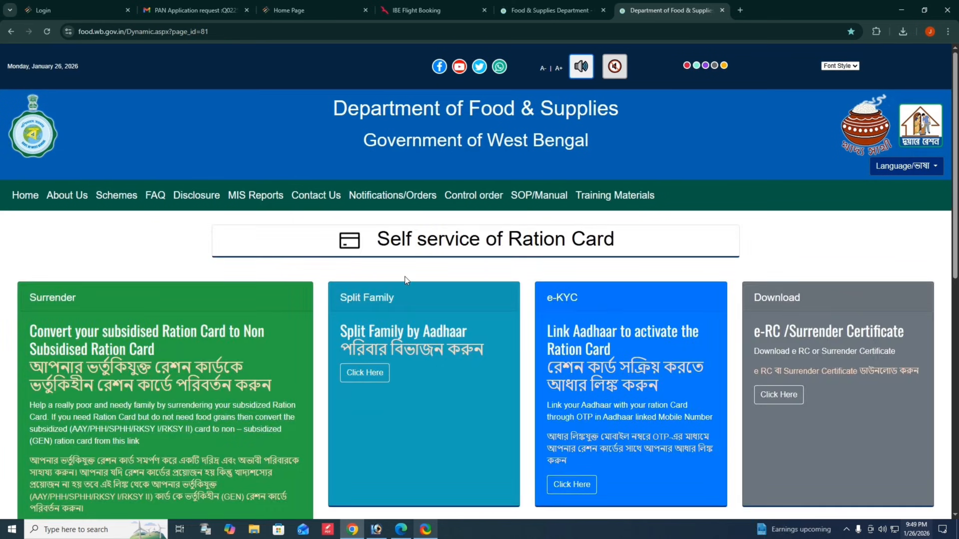
- Scroll through the self-service cards to reveal Rectify, Change FPS and Merge Family
scroll(407, 280, down, 9)
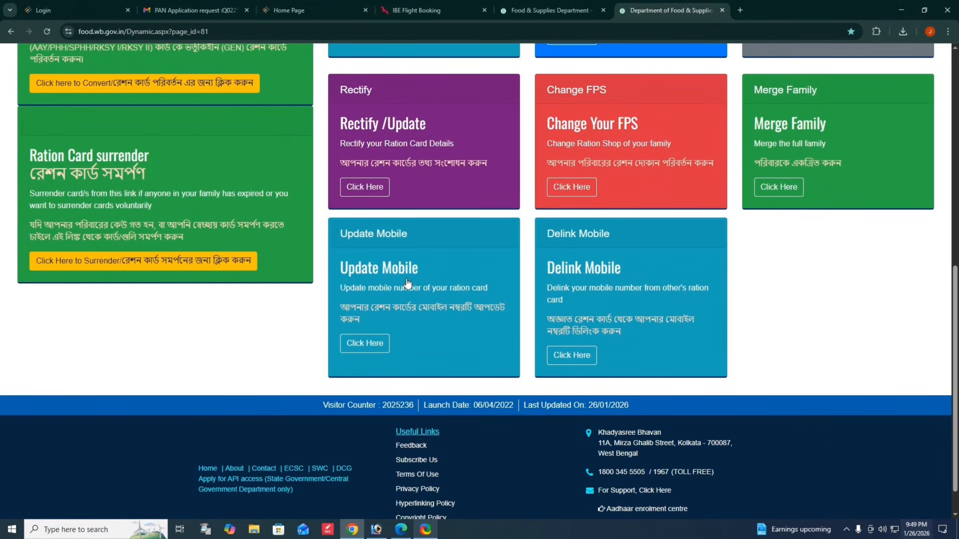
scroll(407, 283, up, 6)
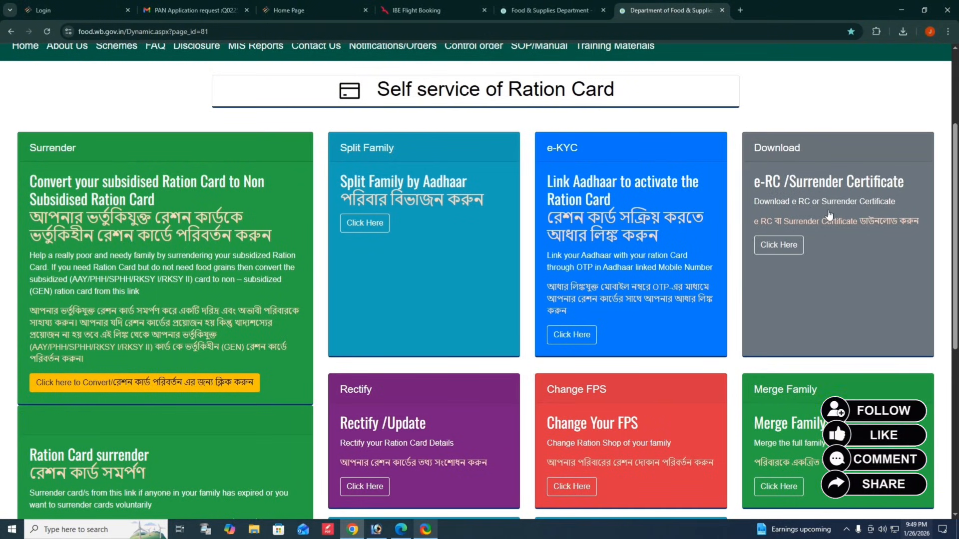
scroll(829, 215, down, 5)
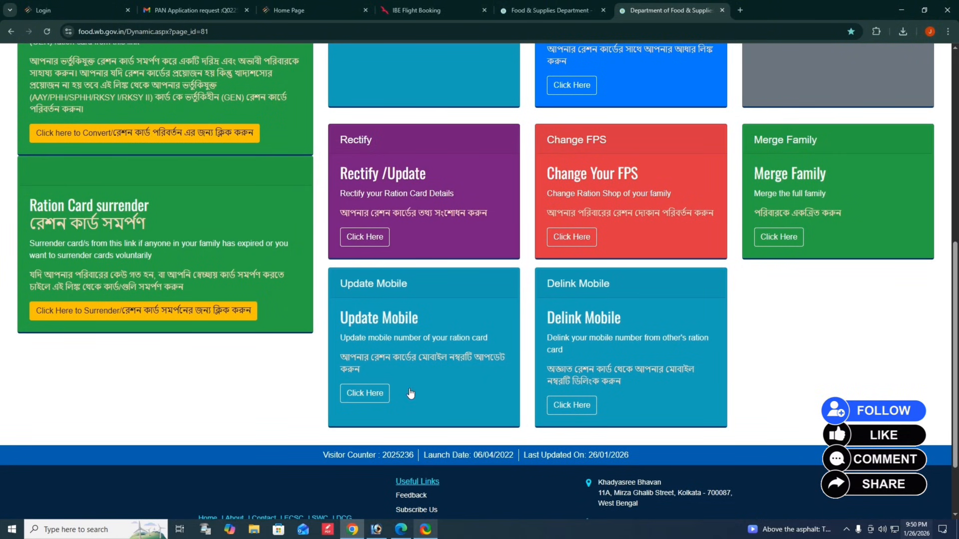
- Open the Rectify /Update service from its card's Click Here button
scroll(579, 406, up, 3)
scroll(580, 406, up, 2)
scroll(580, 406, down, 3)
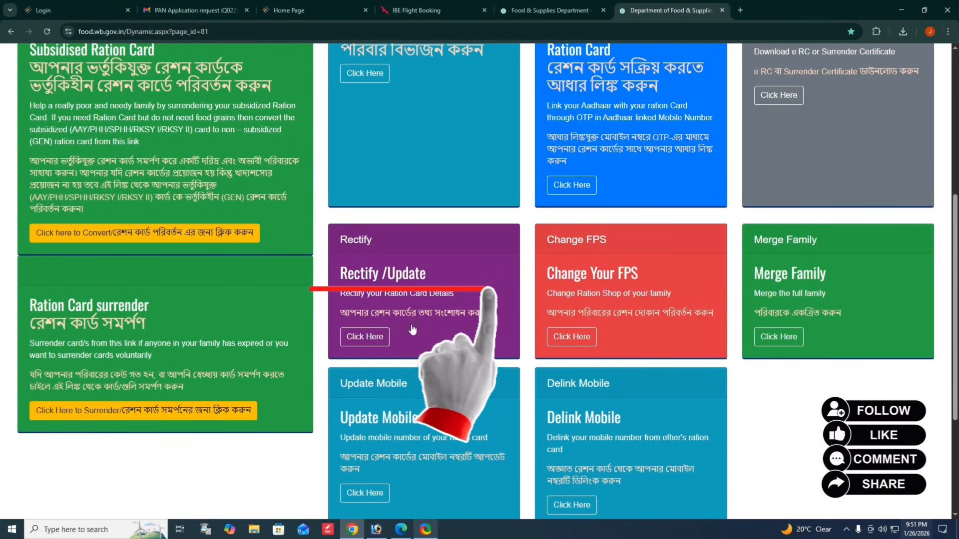
click(362, 339)
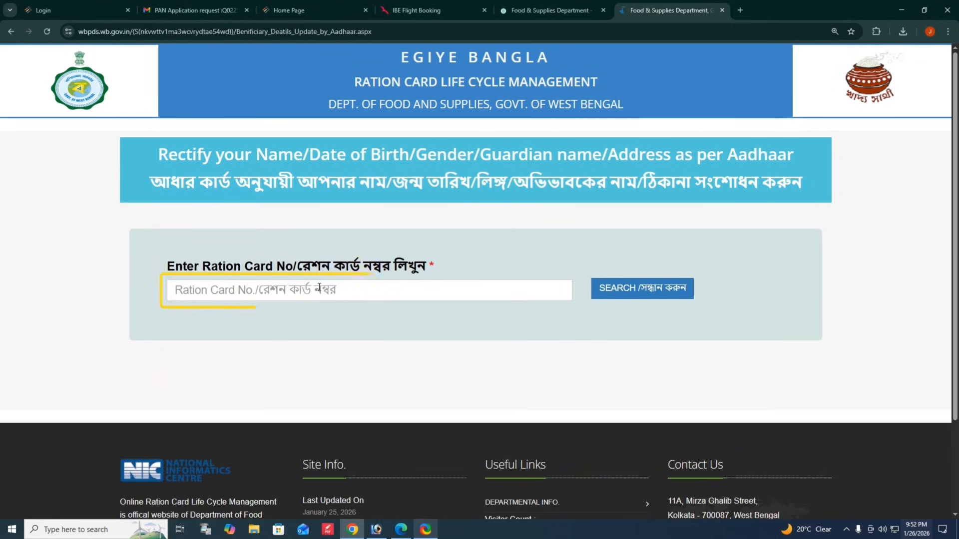
- Paste the ration card number into Ration Card No and search for its details
key(ctrl+v)
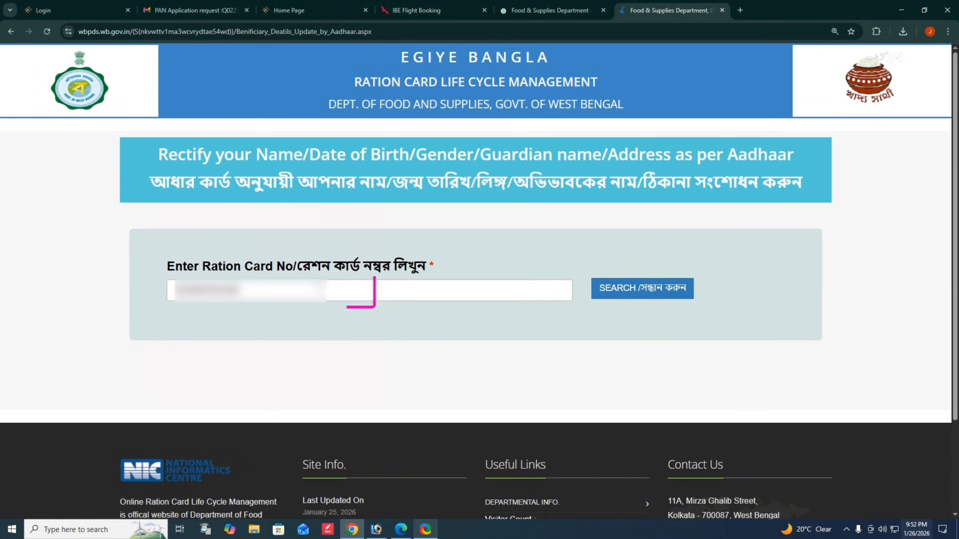
click(658, 298)
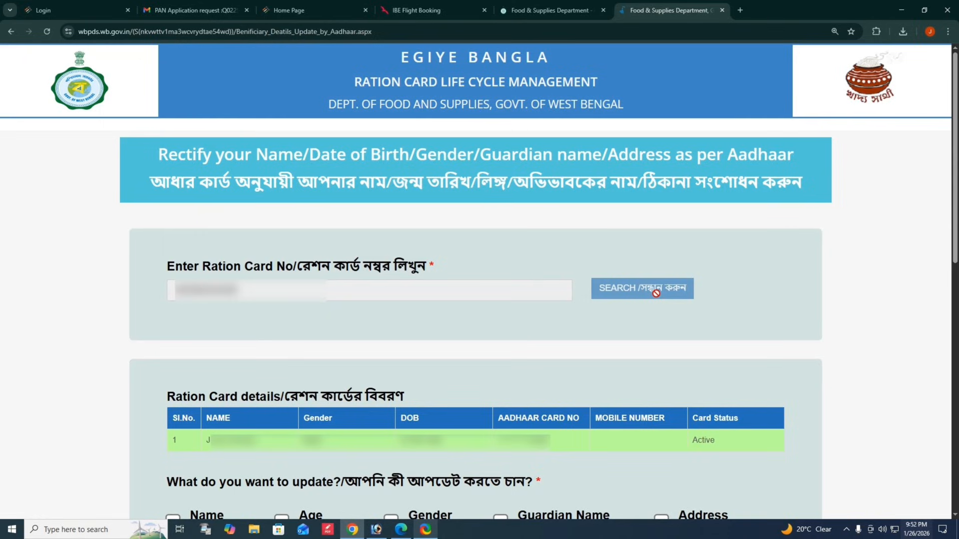
- Leave only Guardian Name ticked for update, clearing Name, Age and Address
scroll(656, 295, down, 4)
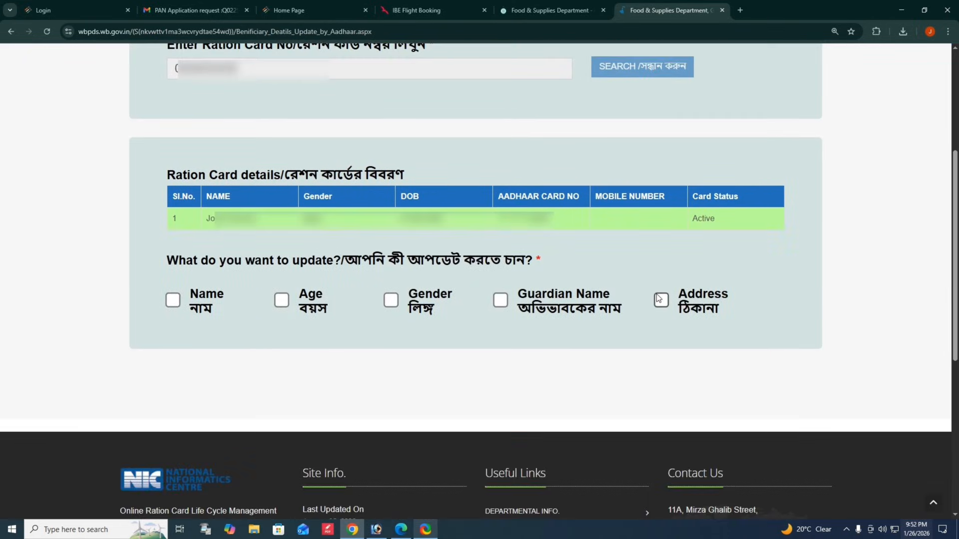
scroll(658, 298, up, 2)
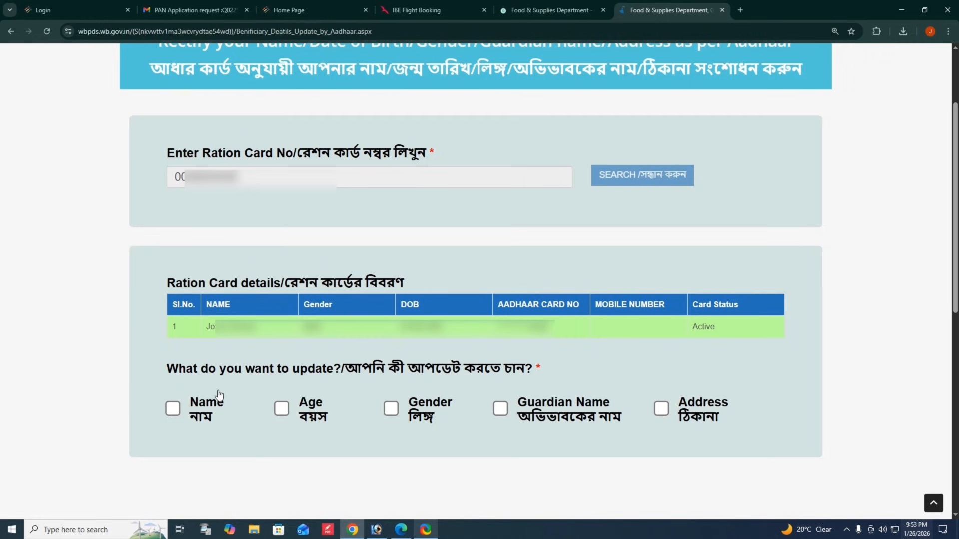
click(174, 411)
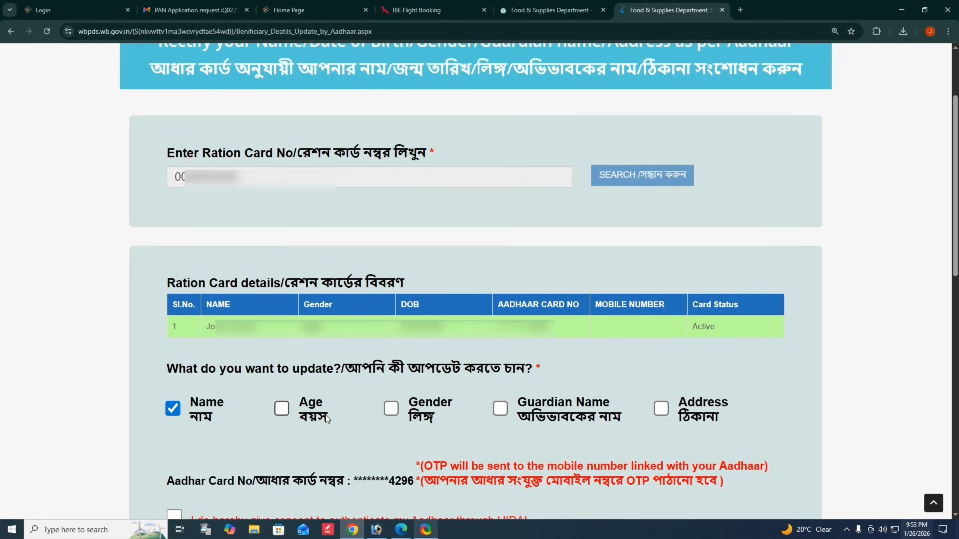
click(500, 409)
scroll(470, 416, down, 2)
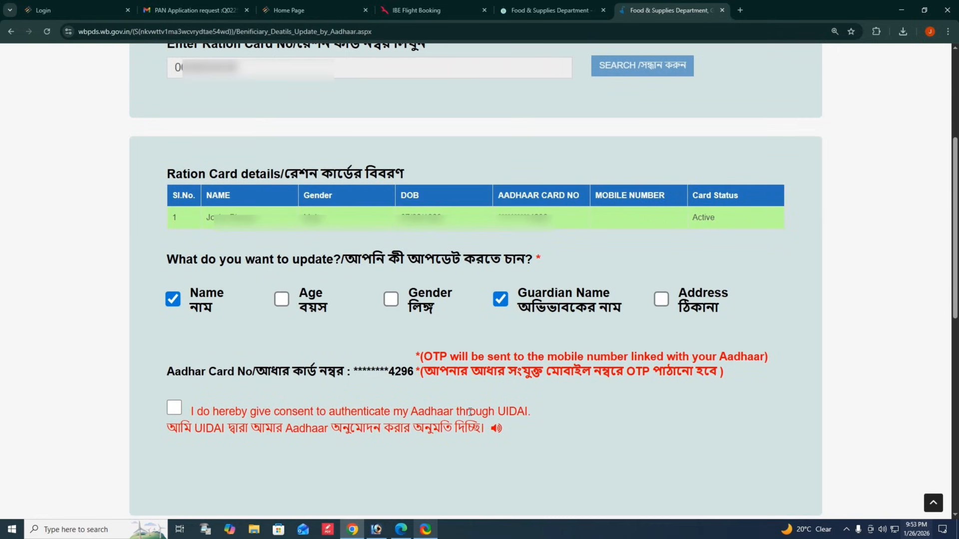
click(282, 301)
click(661, 300)
click(661, 300)
click(282, 300)
click(172, 300)
- Tick the consent box allowing Aadhaar authentication through UIDAI
drag(228, 415, 573, 416)
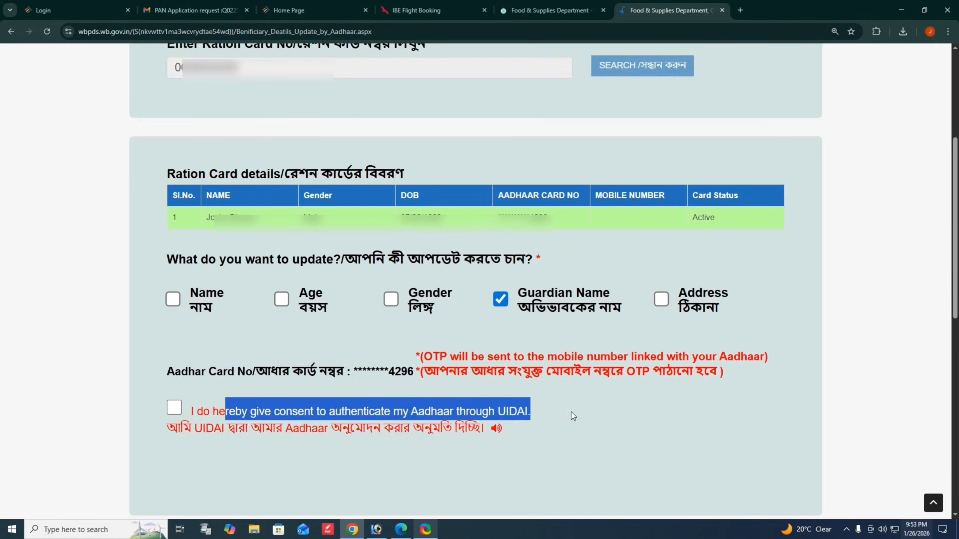
click(210, 416)
click(174, 408)
scroll(212, 283, down, 4)
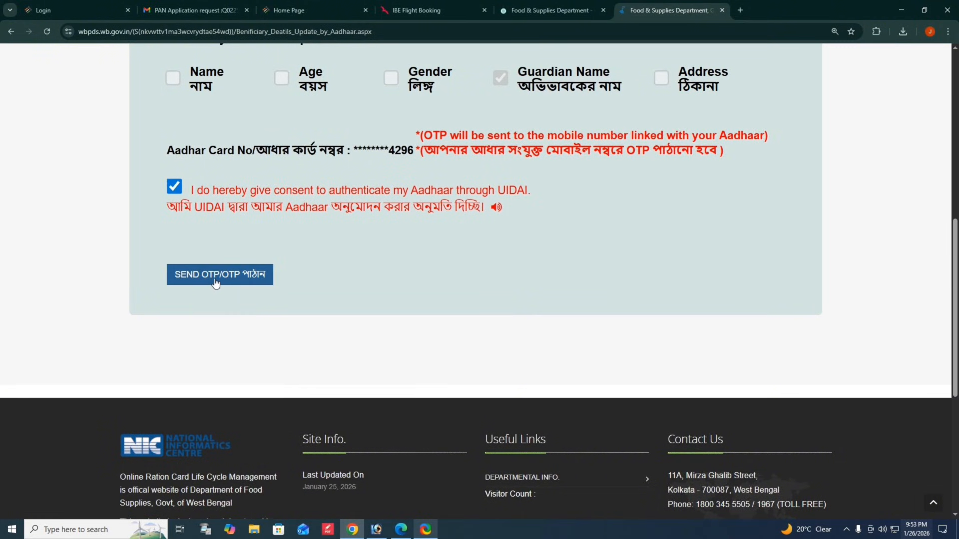
- Send the Aadhaar OTP, enter the six-digit code, then verify and submit the Aadhaar details
click(216, 281)
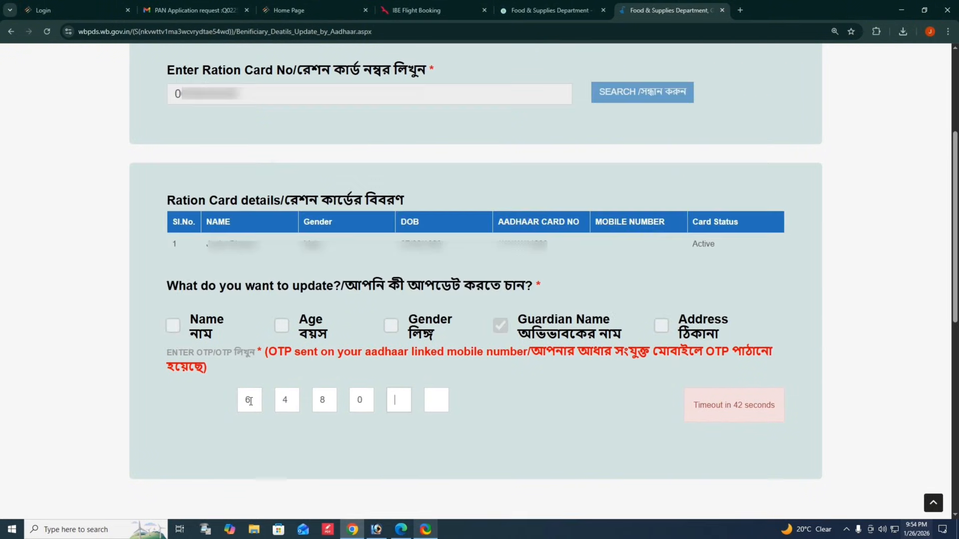
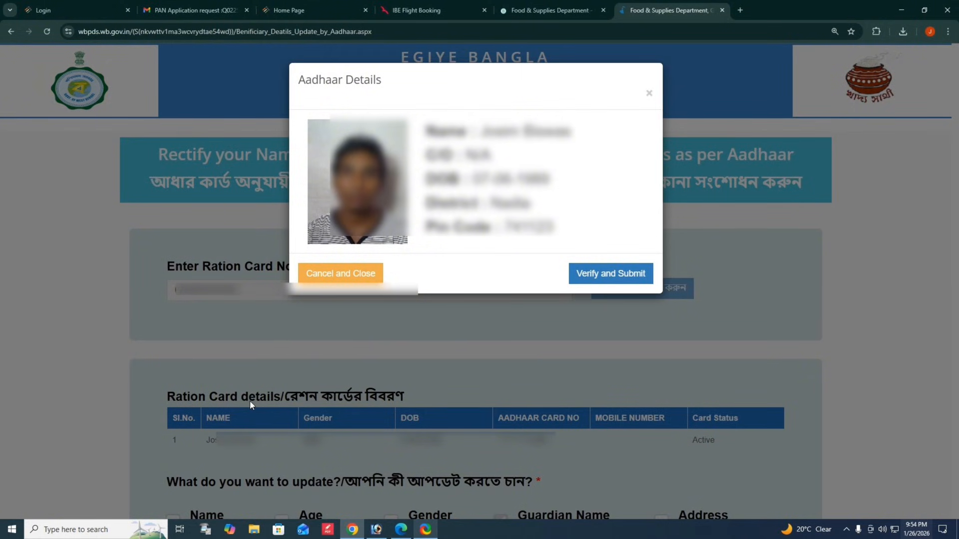
click(610, 277)
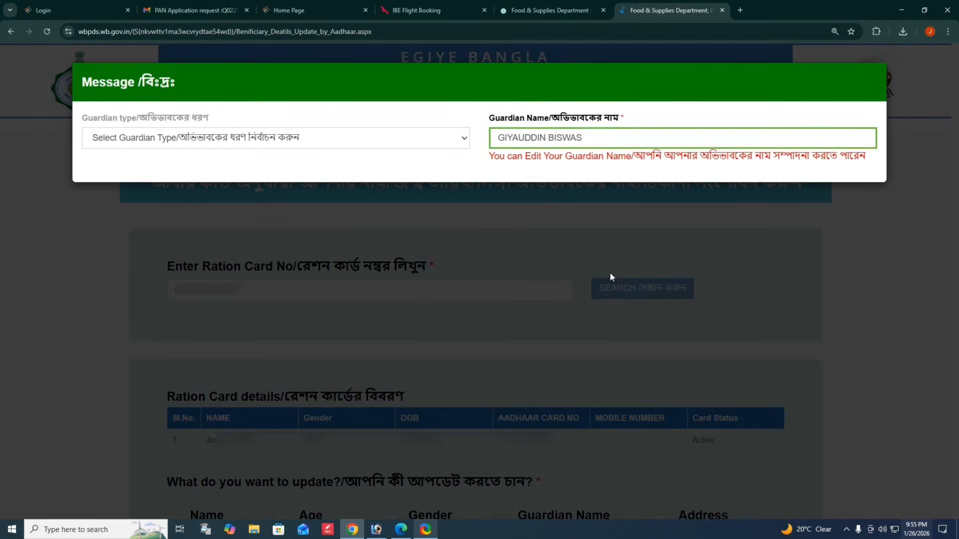
- Set Guardian type to FATHER NAME and retype the guardian name as the father's full name
click(170, 145)
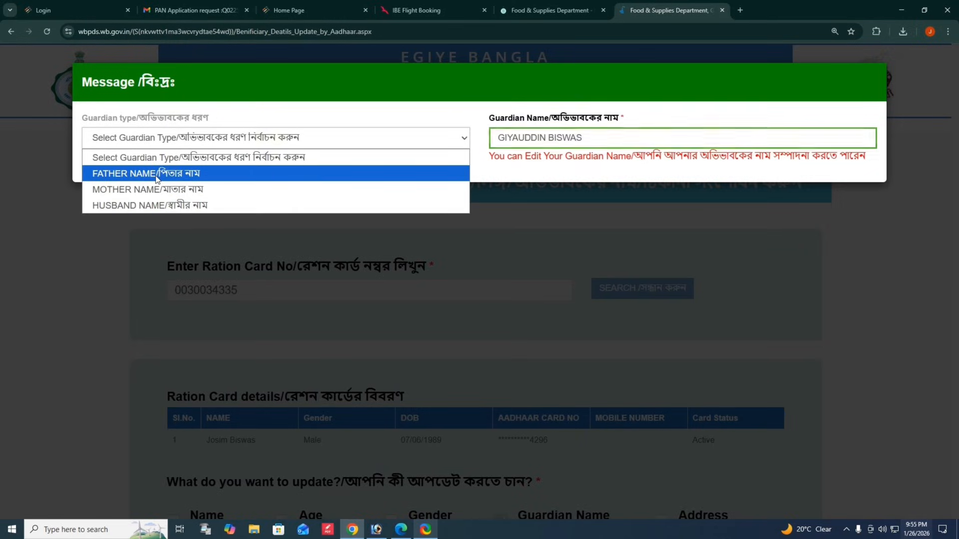
click(156, 176)
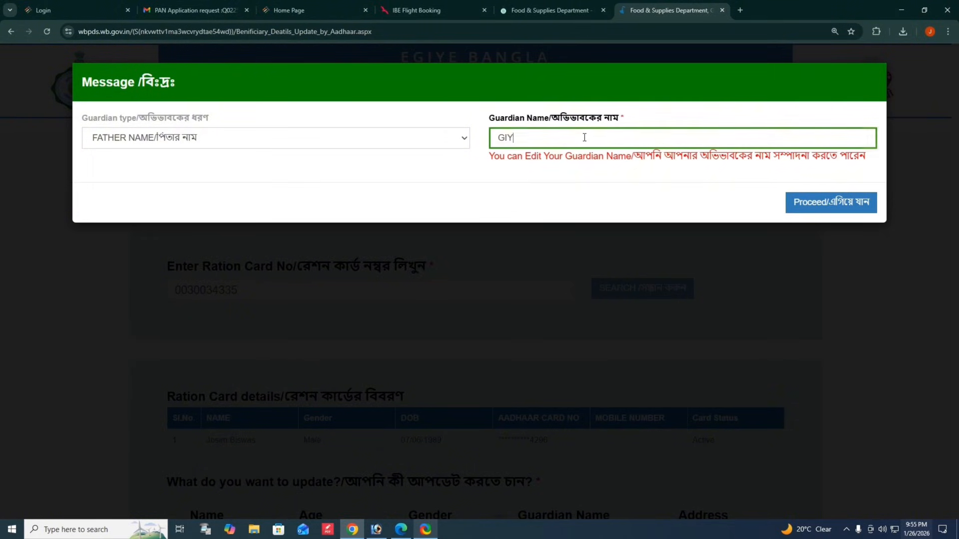
click(584, 138)
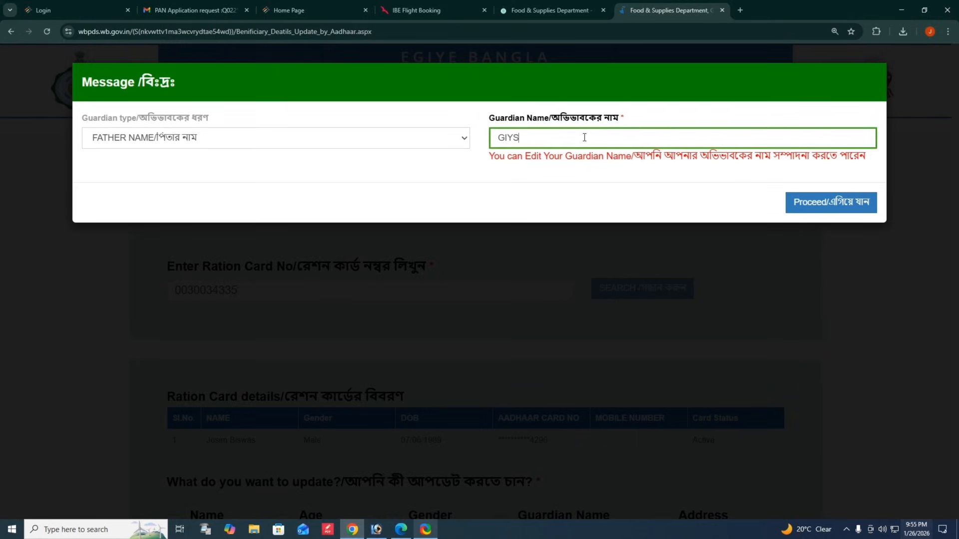
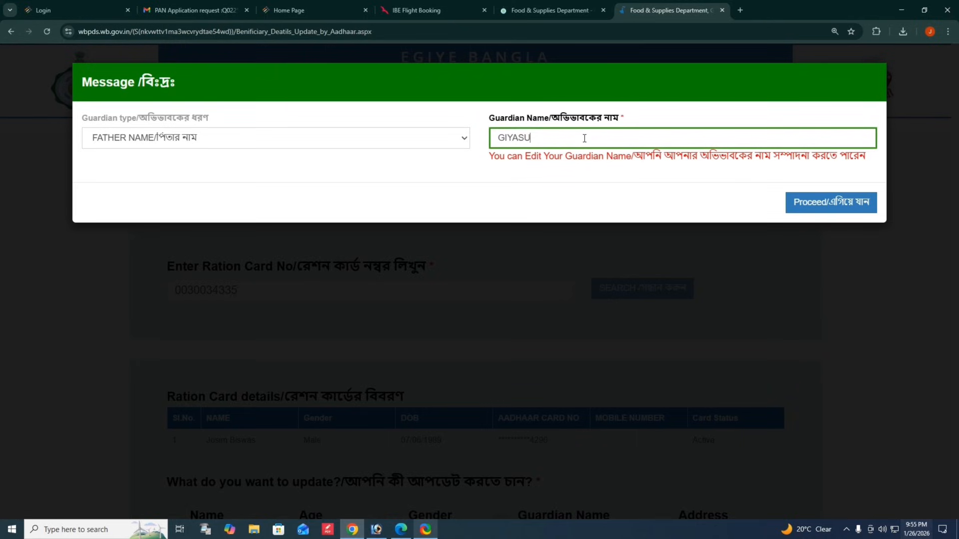
- Proceed with the edited name, double-check the new father's name, and confirm with Yes
click(819, 207)
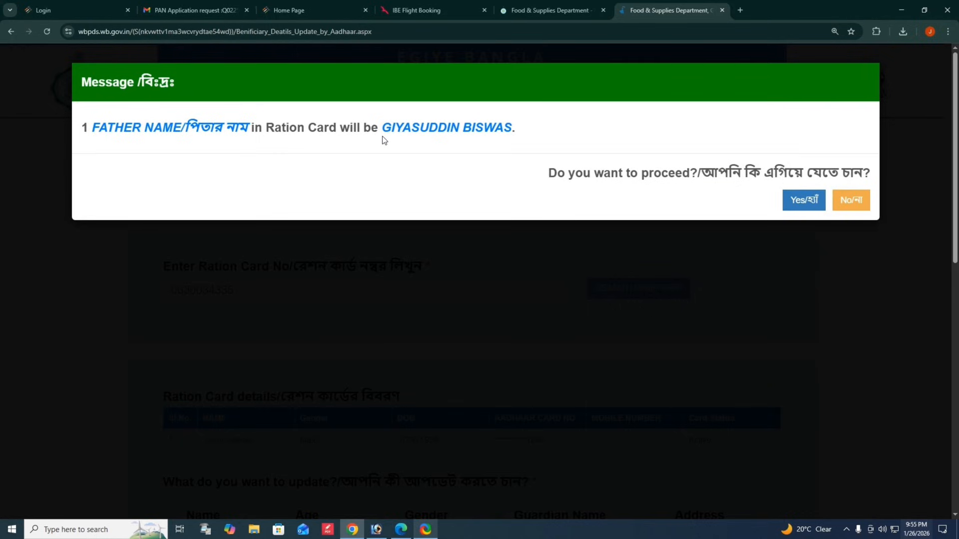
drag(381, 129, 513, 128)
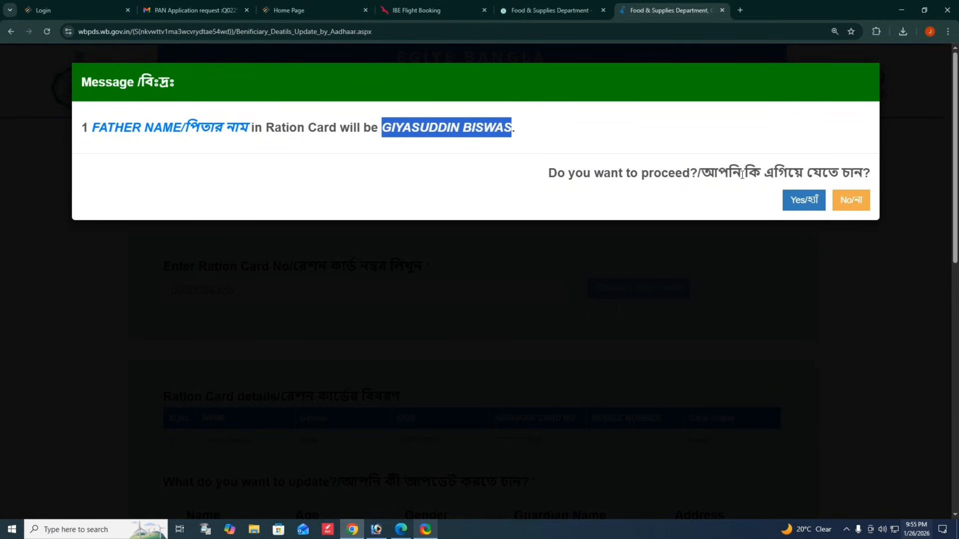
click(804, 201)
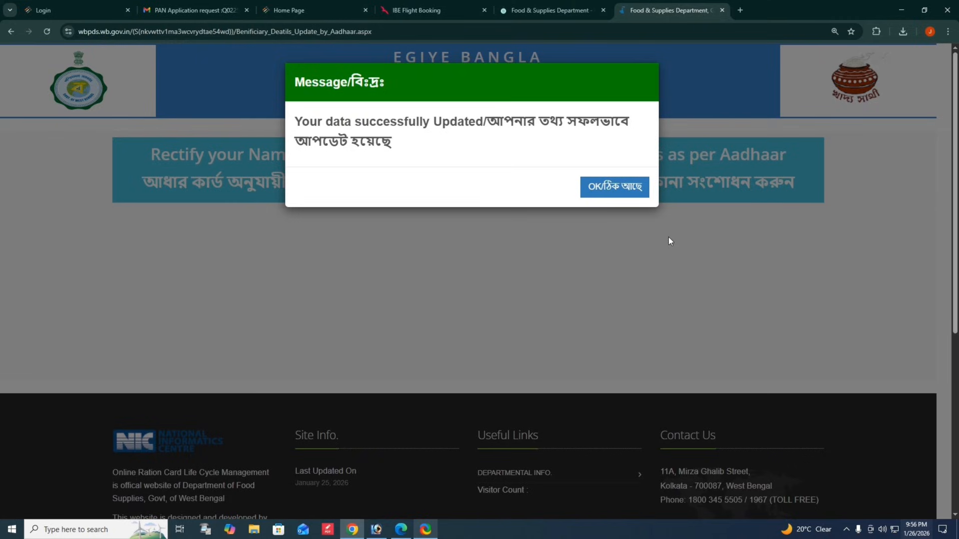
- Dismiss the success message with OK and open a new blank Chrome tab
click(590, 189)
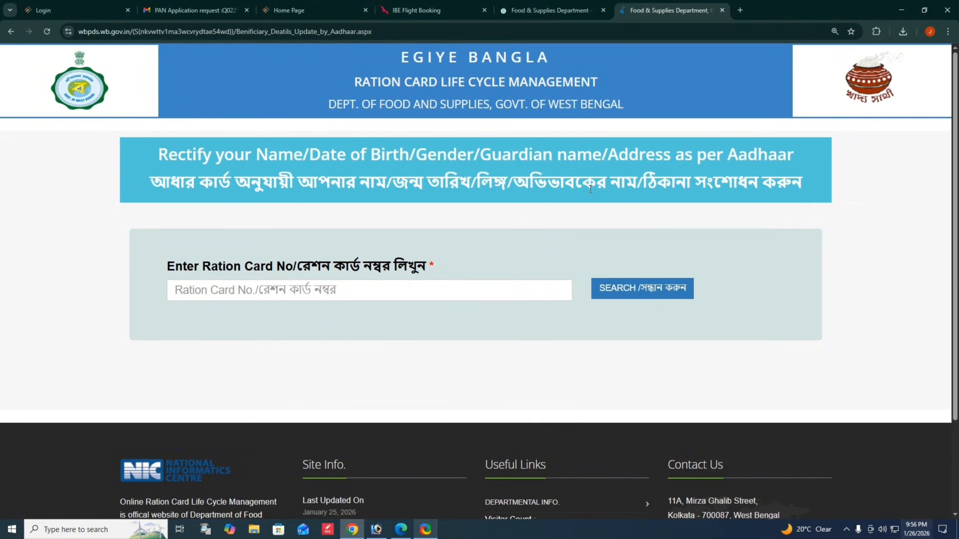
click(741, 11)
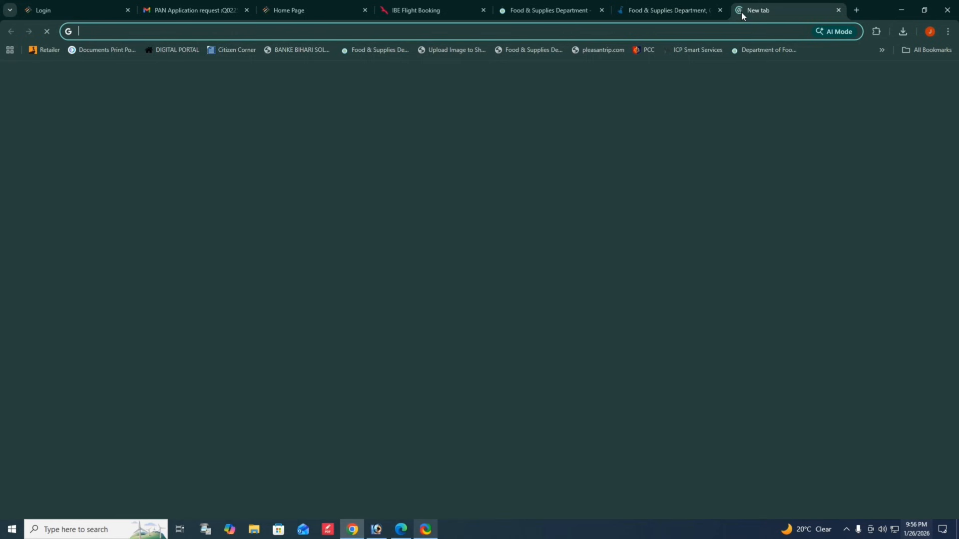
- Search Google for 'ration card download' and open the wbpds.wb.gov.in Download E-Ration Card page
text(RATION)
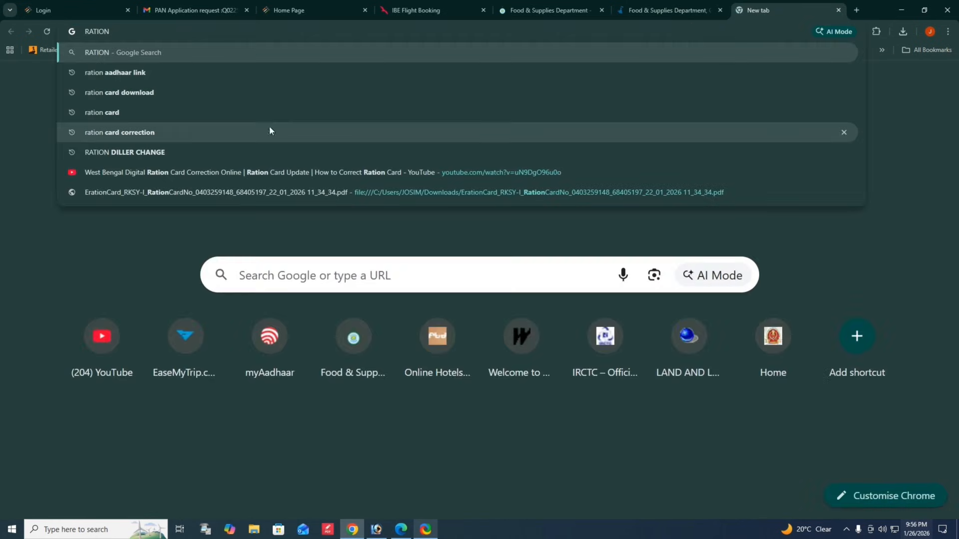
click(130, 98)
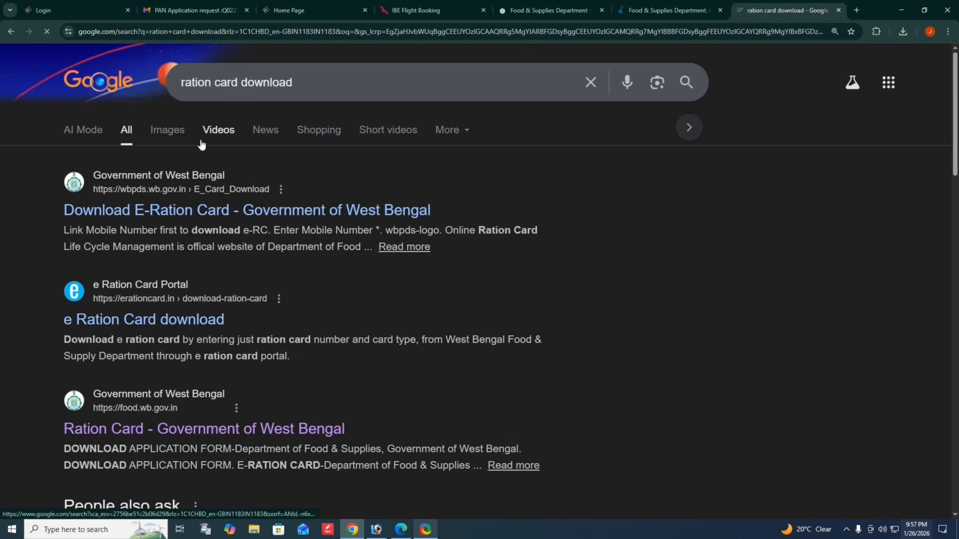
click(176, 218)
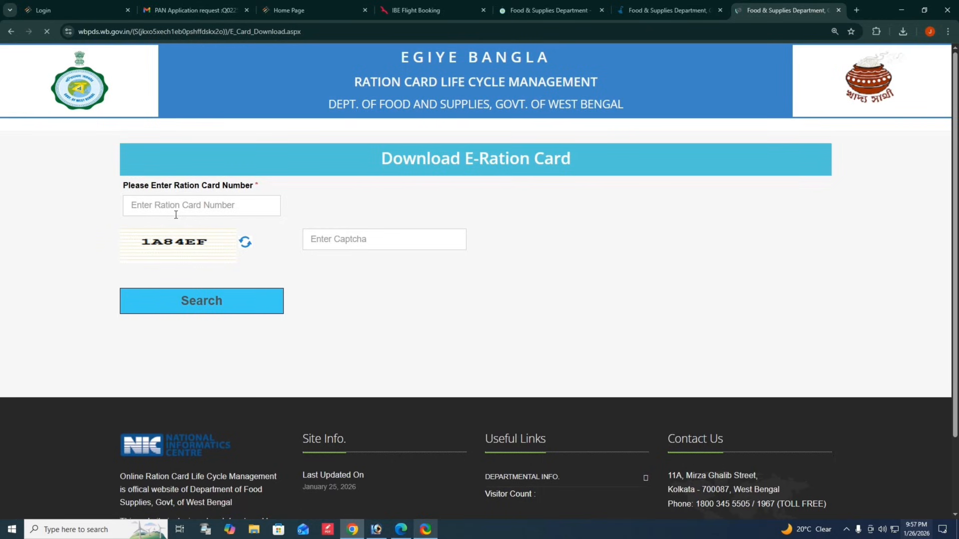
- Paste the ration card number, enter the captcha, and search for the card's family members
click(185, 215)
key(ctrl+v)
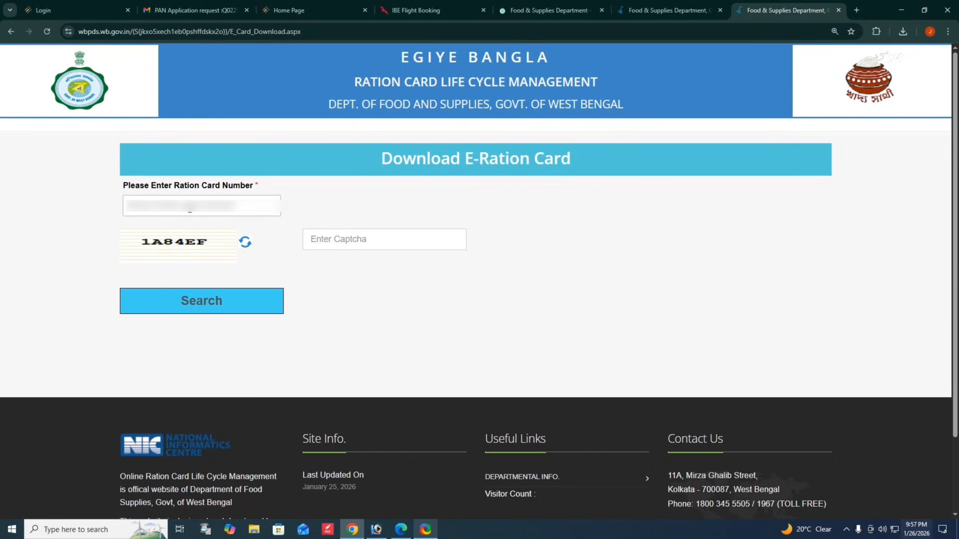
click(316, 238)
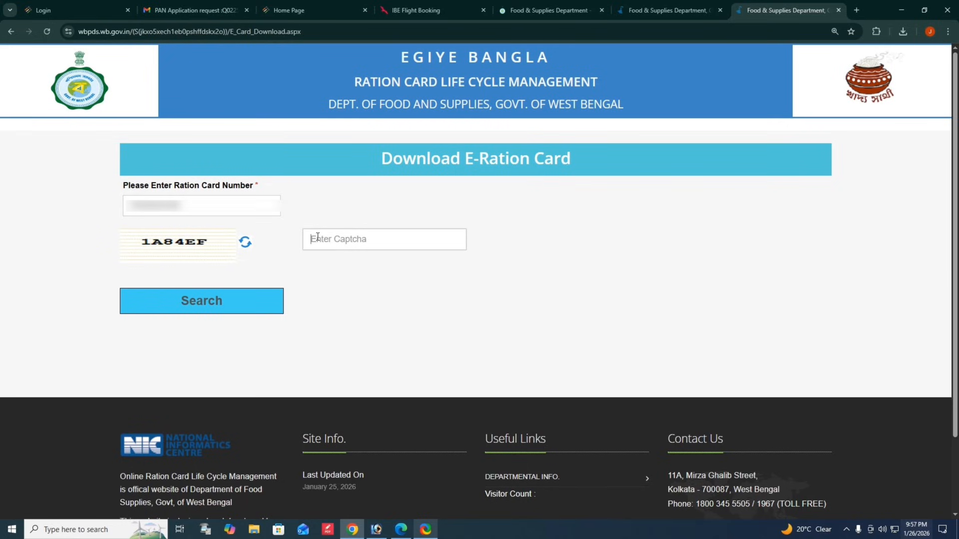
text(1A84EF)
click(222, 300)
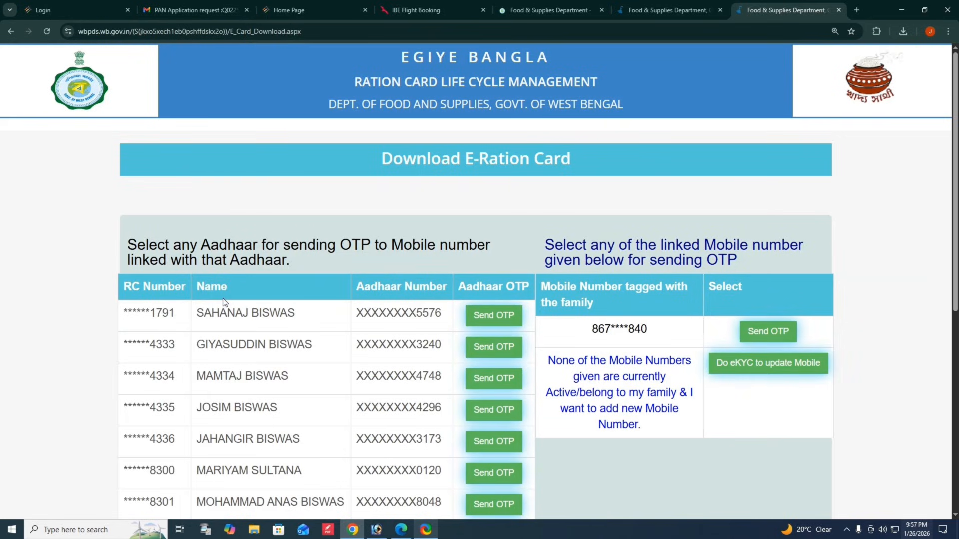
- Send an OTP for the fourth family member and enter the received verification code
scroll(278, 292, down, 3)
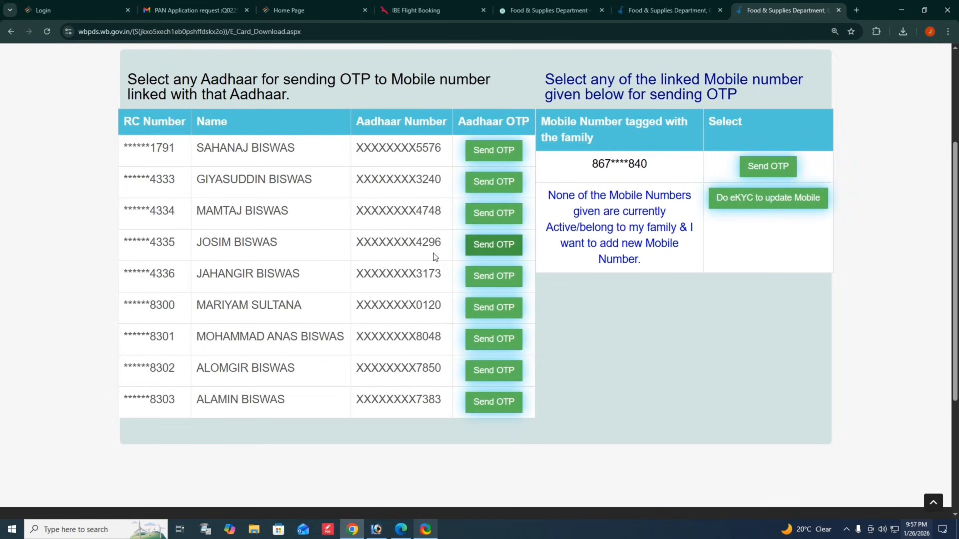
click(478, 248)
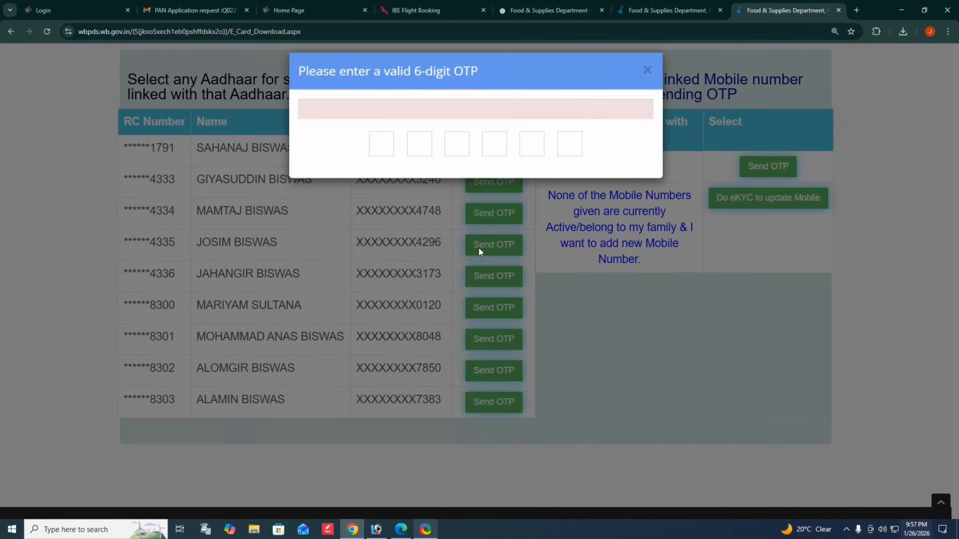
click(377, 157)
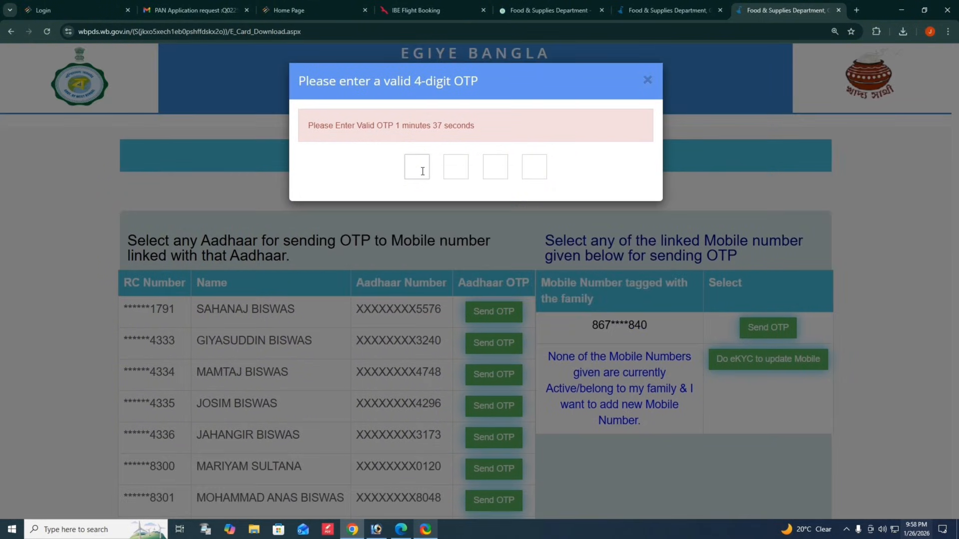
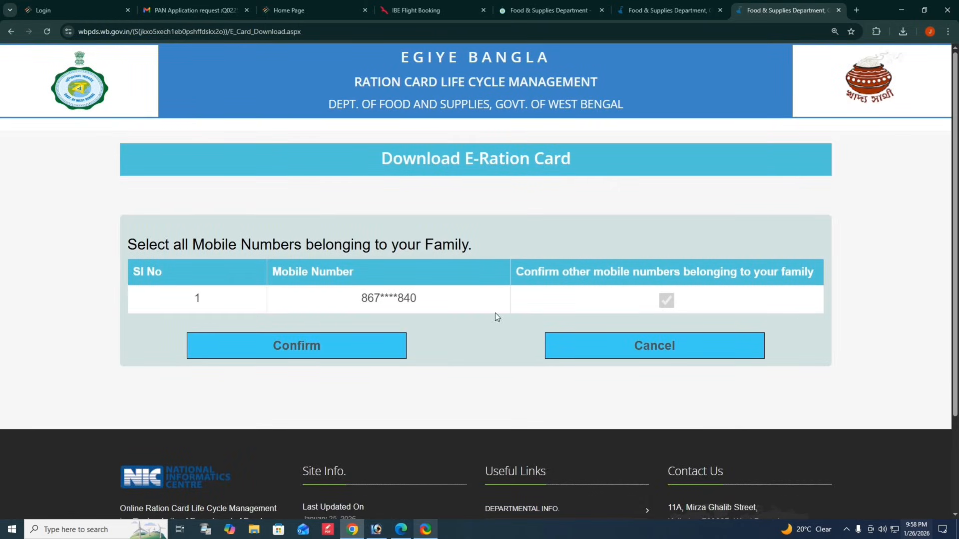
- Confirm the family's linked mobile number and accept the 'Do you want to proceed?' alert
click(319, 348)
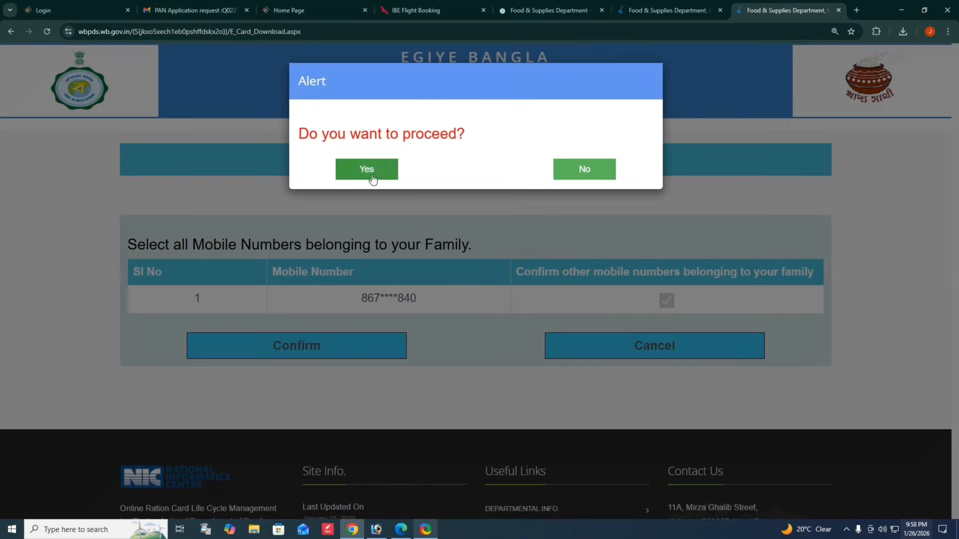
click(372, 177)
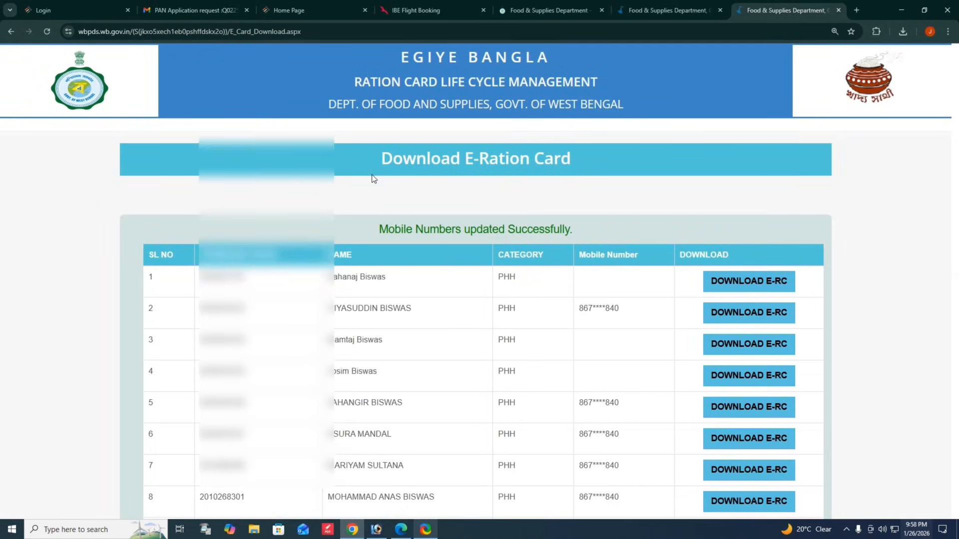
- Download the fourth member's e-ration card and open the PDF from Chrome's downloads
scroll(372, 178, down, 3)
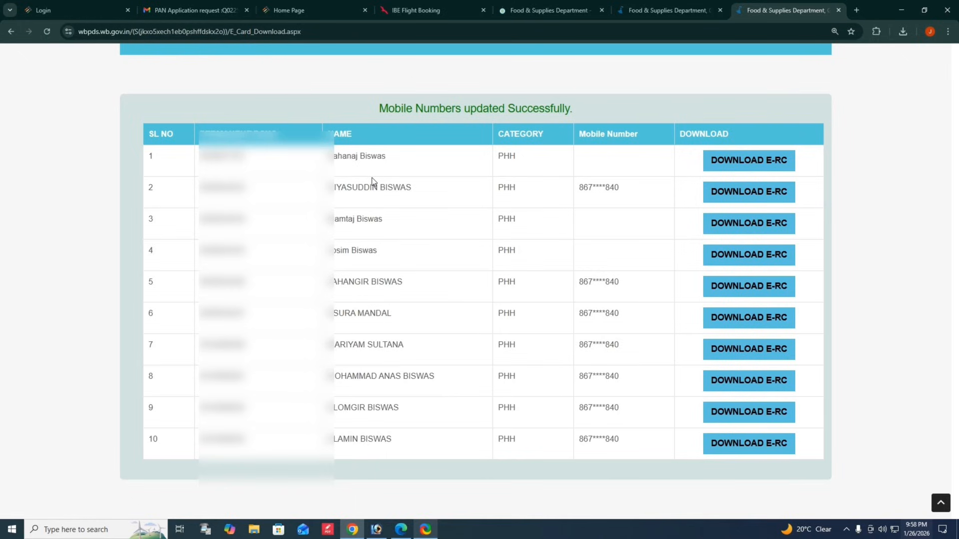
click(718, 258)
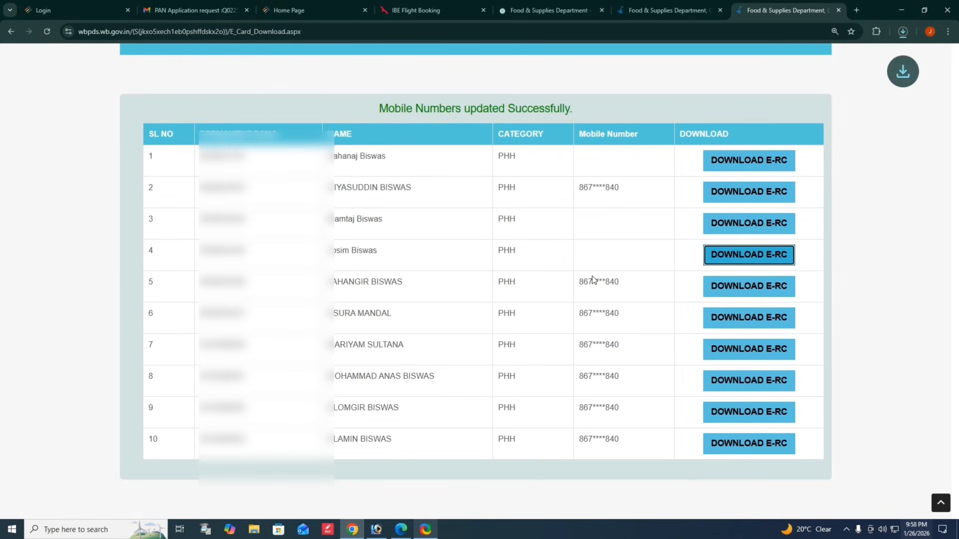
click(903, 39)
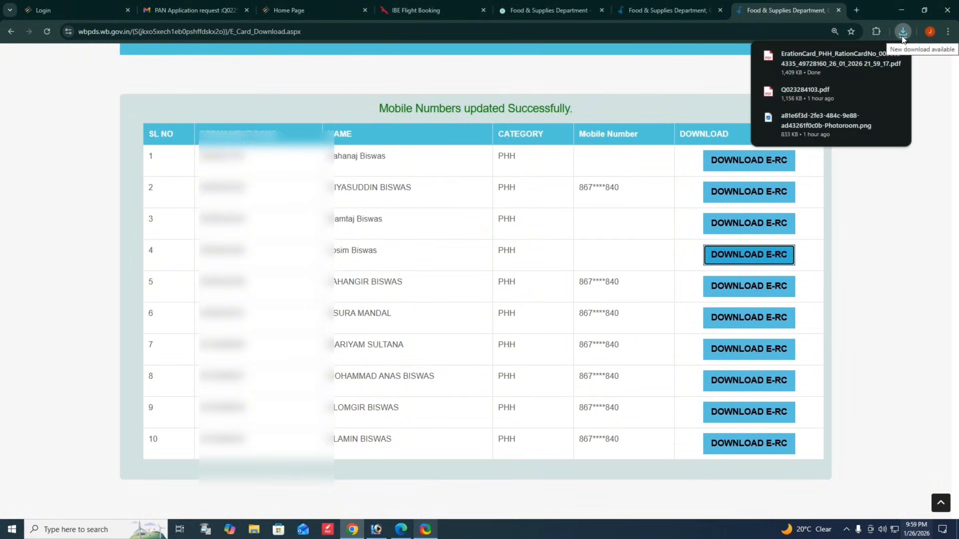
click(835, 68)
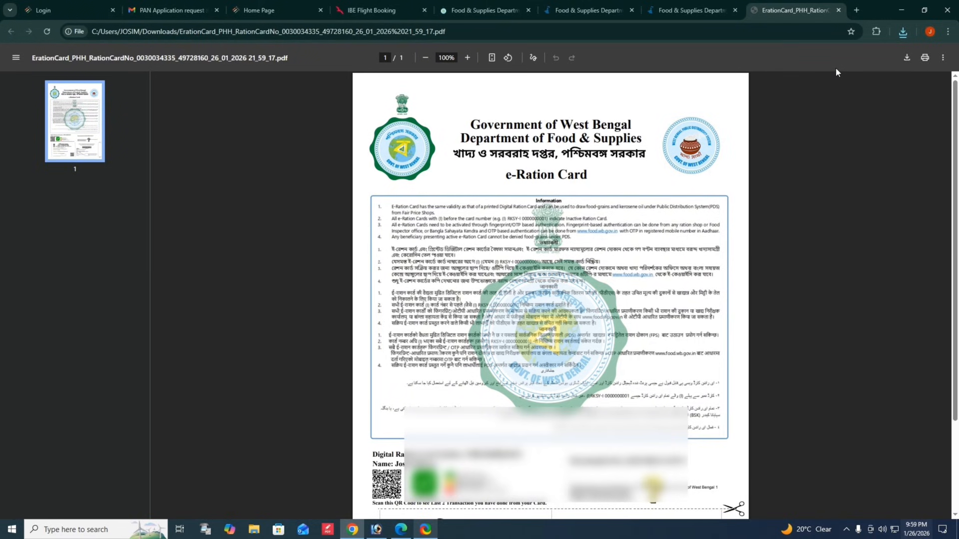
- Zoom the PDF to 250%, highlight the Father/Husband name, then close the PDF tab
click(468, 57)
click(468, 58)
click(468, 58)
click(469, 59)
click(469, 59)
click(469, 58)
scroll(486, 192, down, 19)
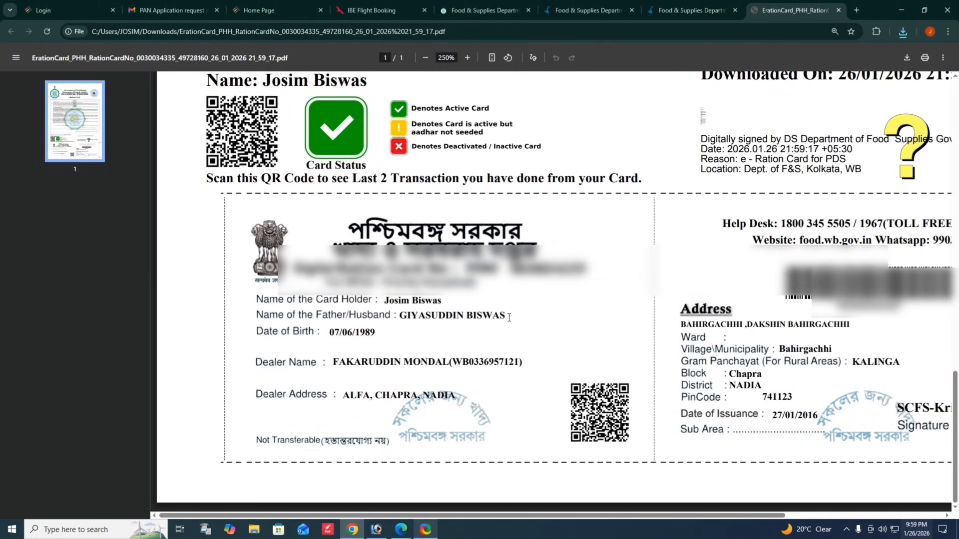
drag(509, 318, 403, 318)
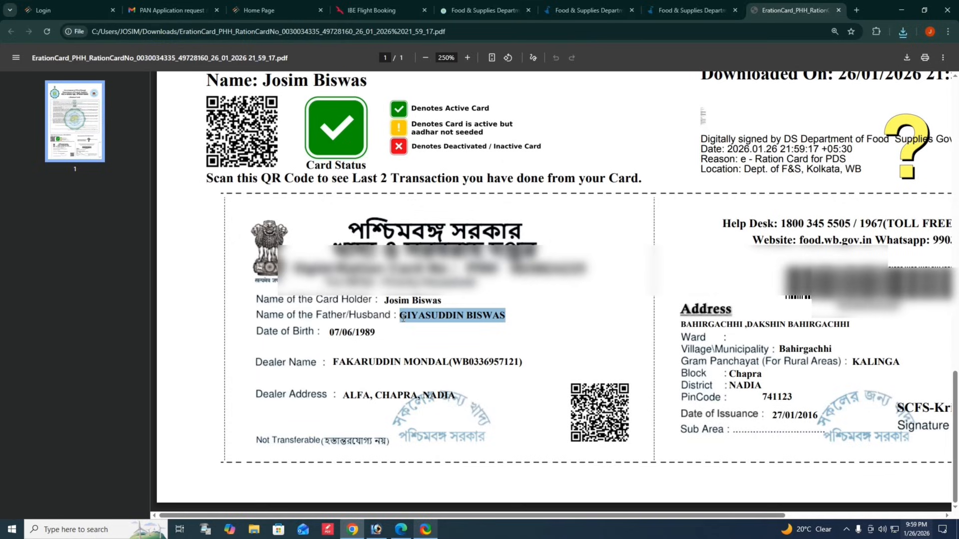
click(837, 10)
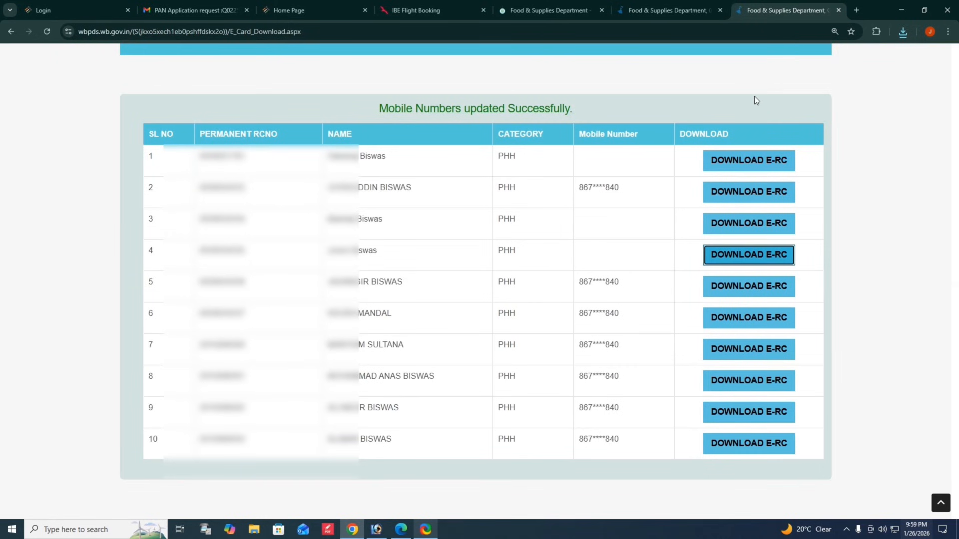